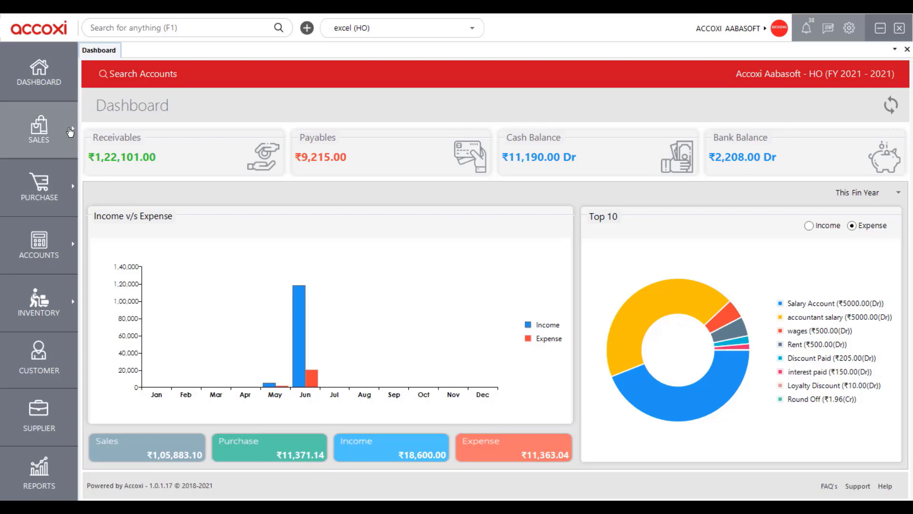
Open the sales delivery challan list and look at the actions available for the first challan.
left_click(70, 132)
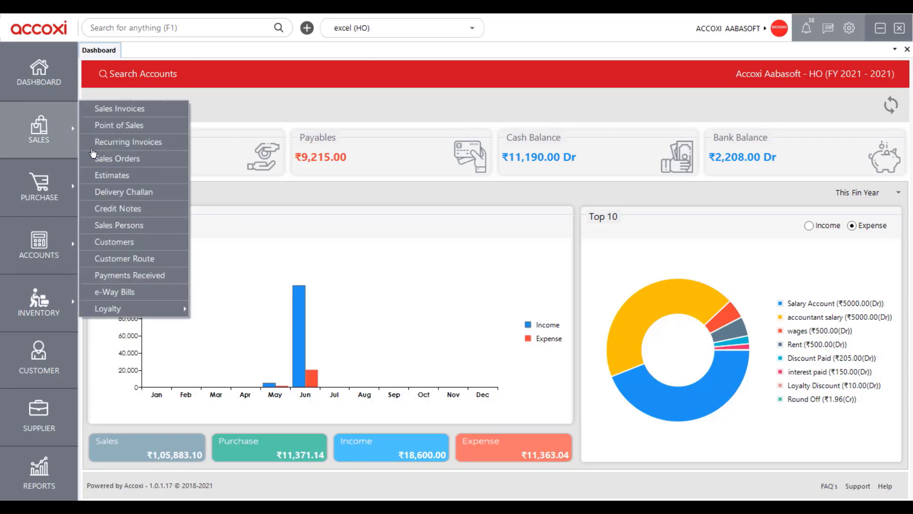
left_click(168, 192)
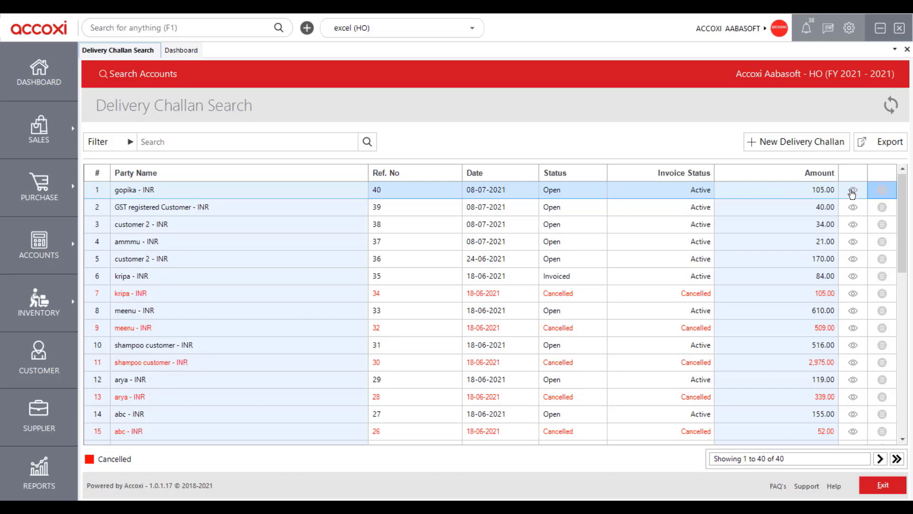
left_click(882, 191)
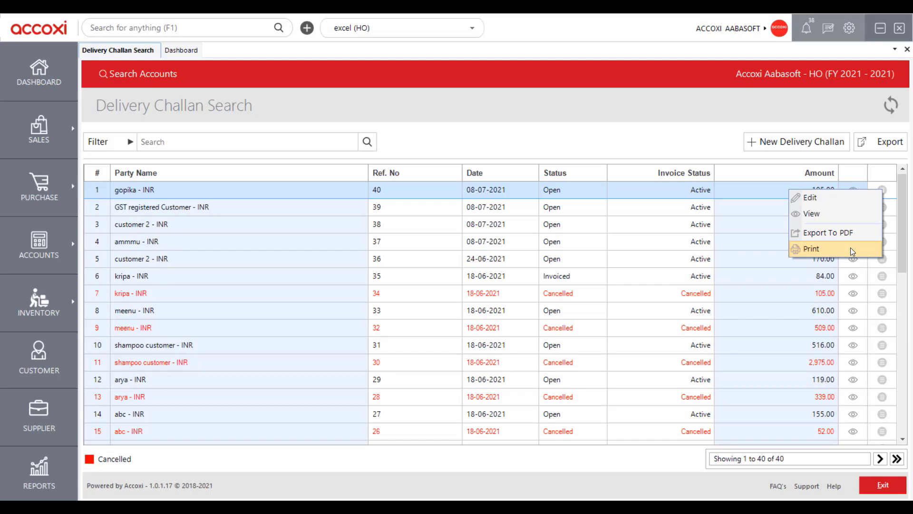
right_click(792, 190)
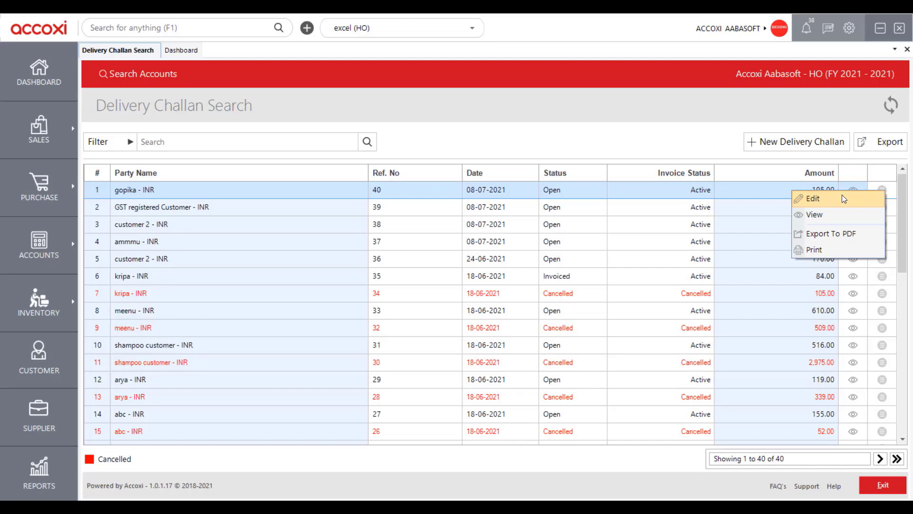
left_click(171, 471)
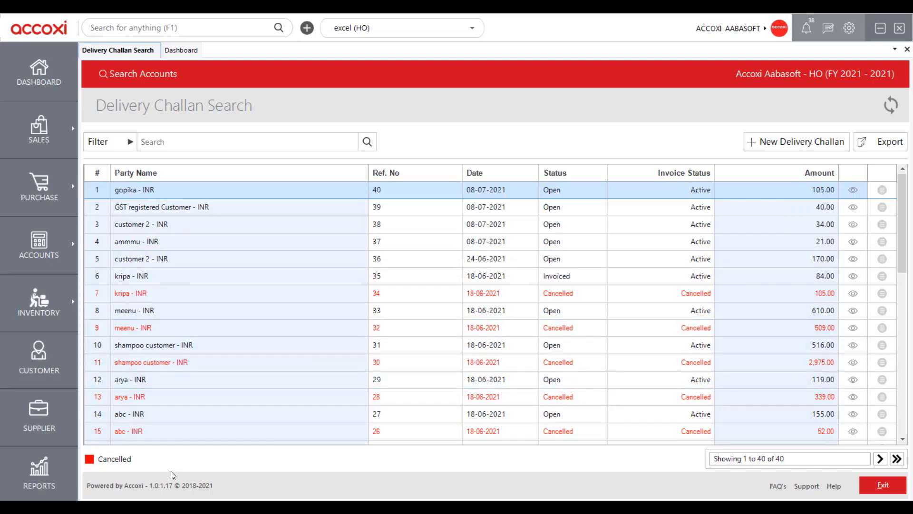
Examine the challan list's filter options for customer name, status and date range, and its search field.
left_click(131, 143)
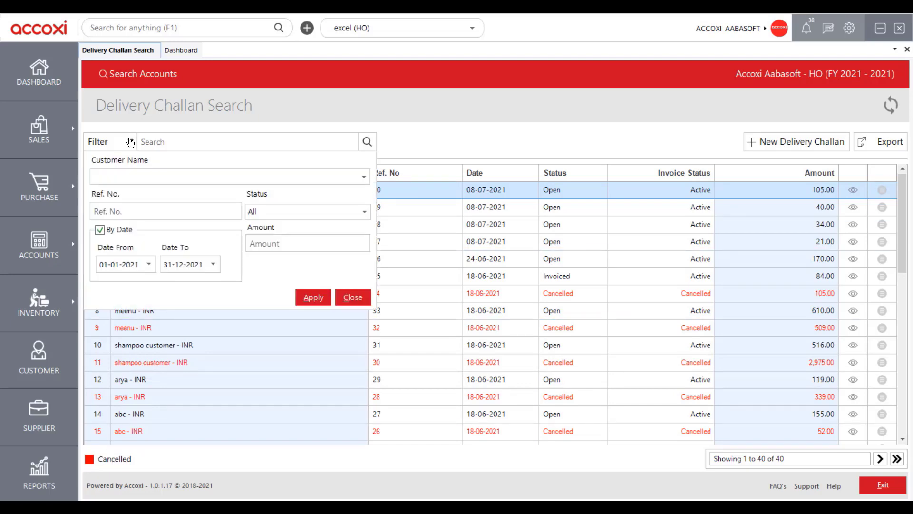
left_click(366, 176)
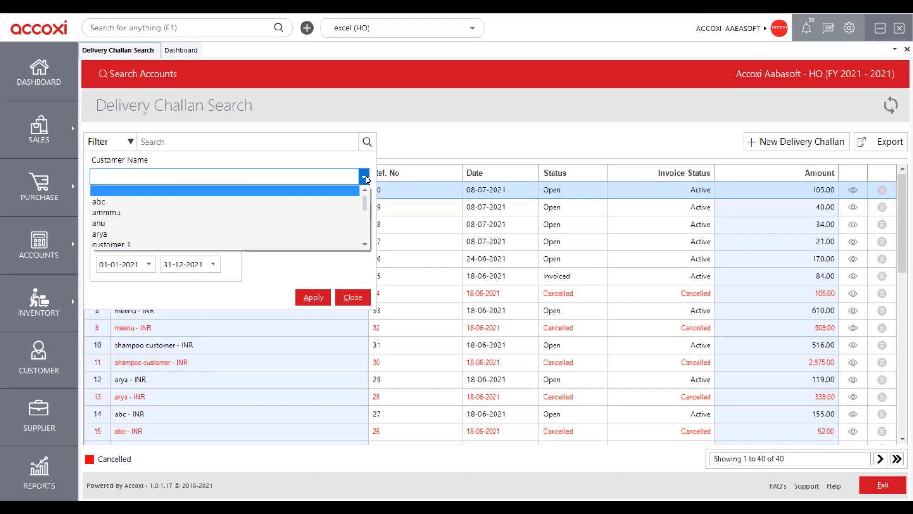
left_click(366, 176)
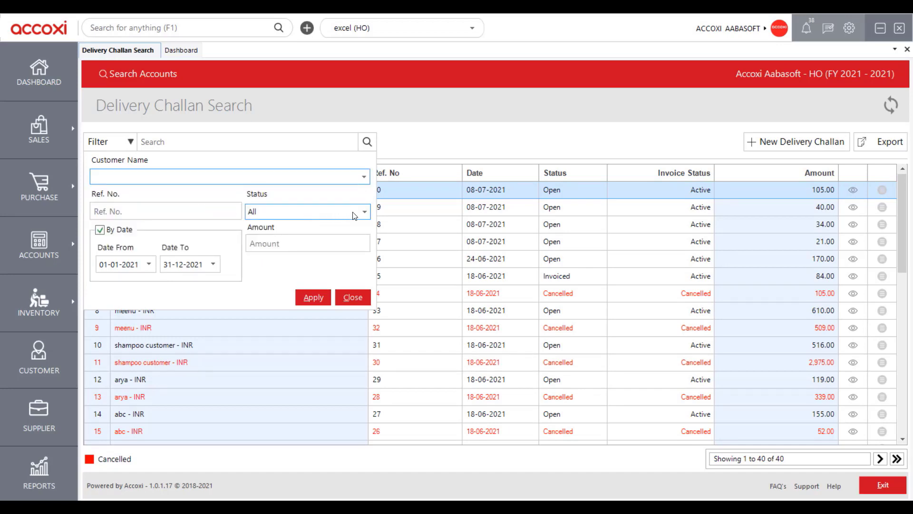
left_click(364, 214)
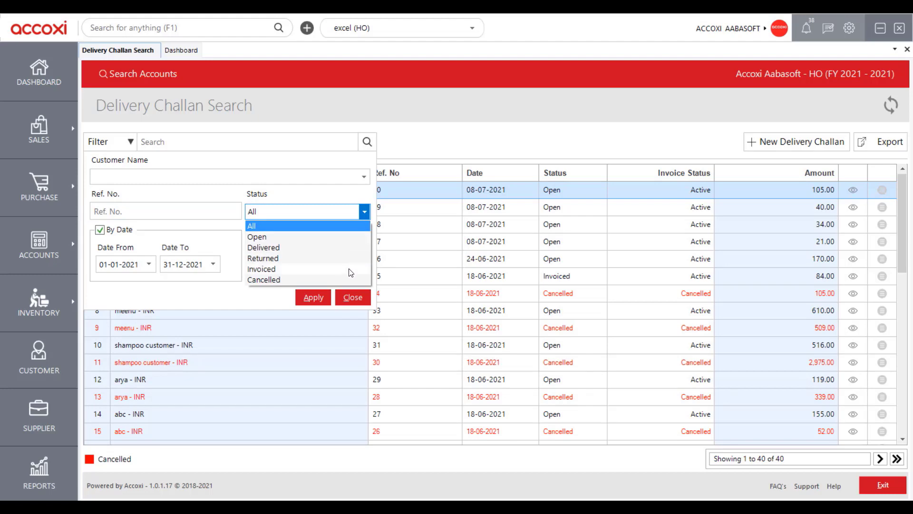
left_click(366, 218)
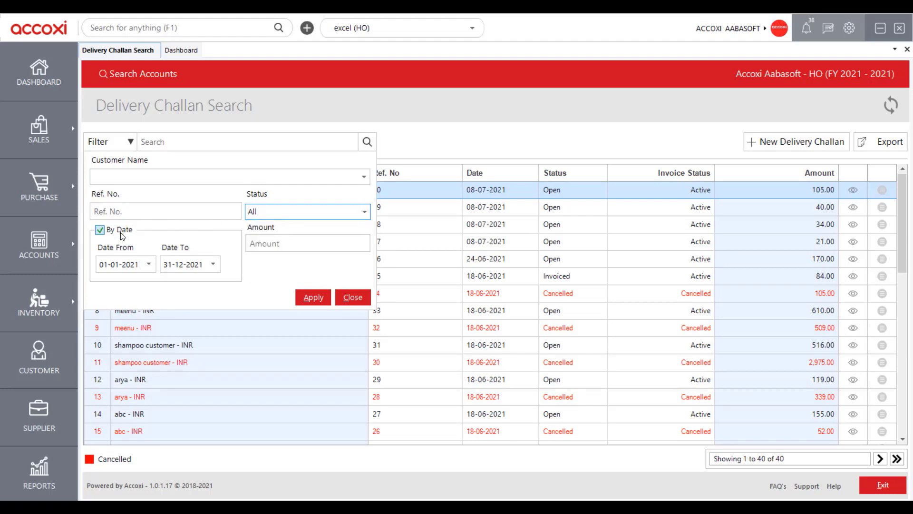
left_click(149, 264)
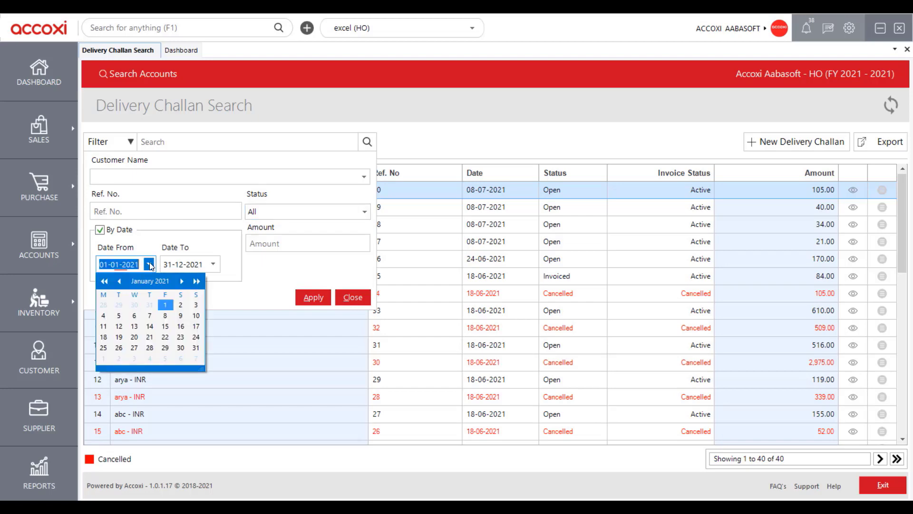
left_click(167, 303)
left_click(213, 264)
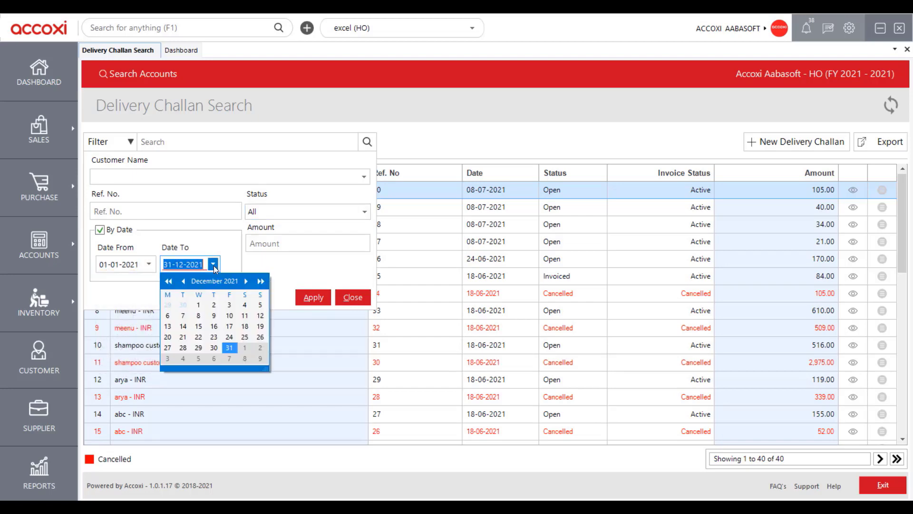
left_click(213, 266)
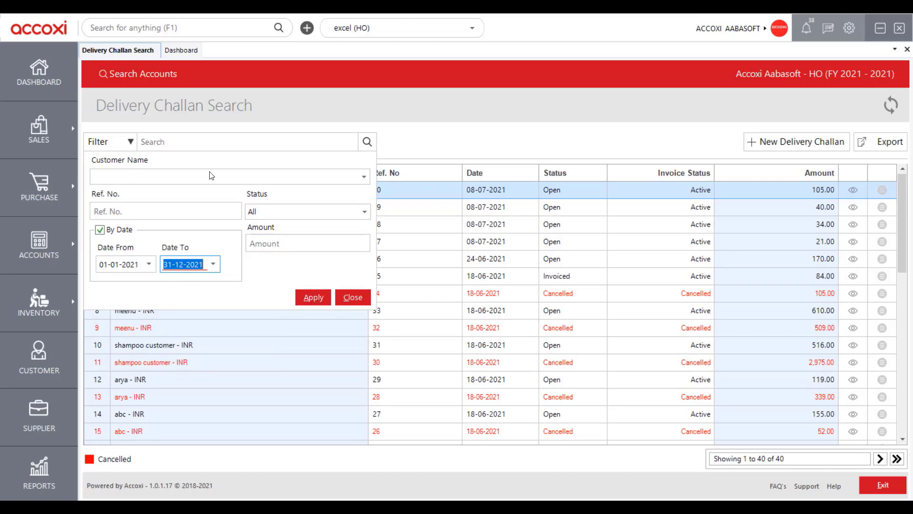
left_click(130, 142)
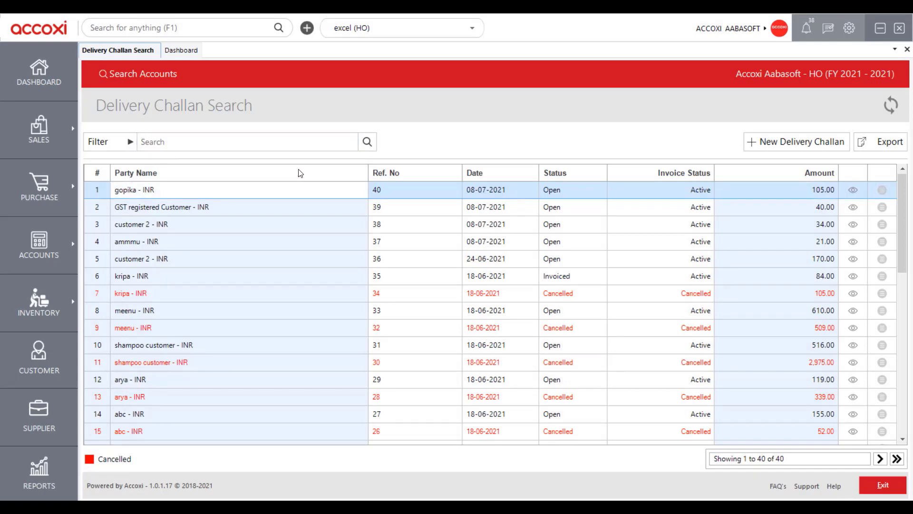
left_click(177, 141)
Start a new delivery challan and look at its reference number, date and item rate options.
left_click(808, 143)
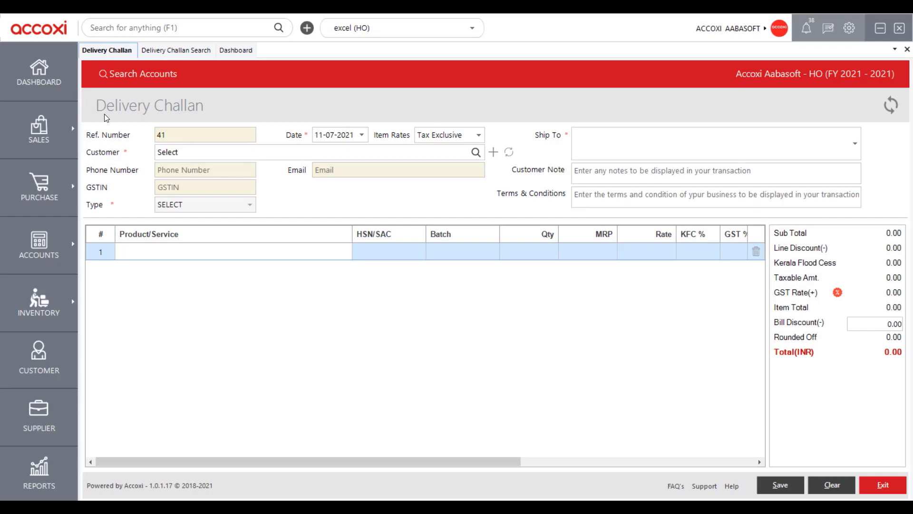
left_click(175, 135)
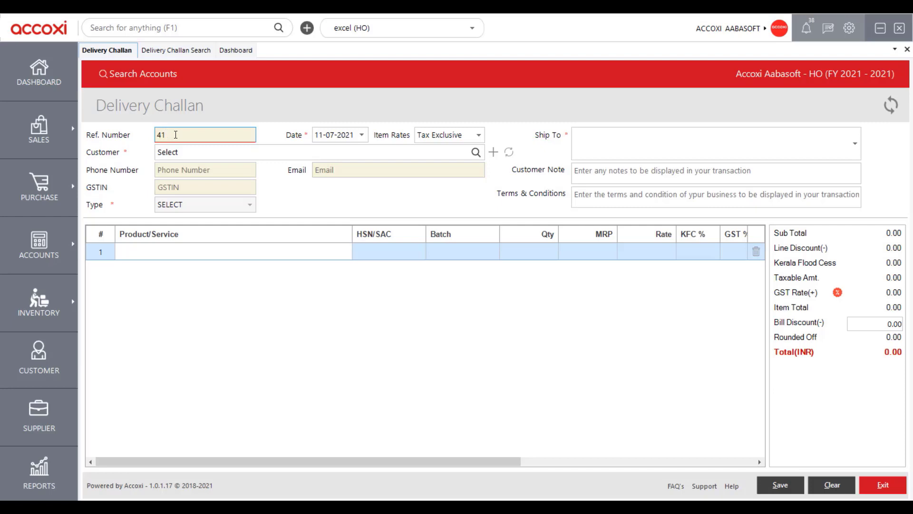
left_click(362, 135)
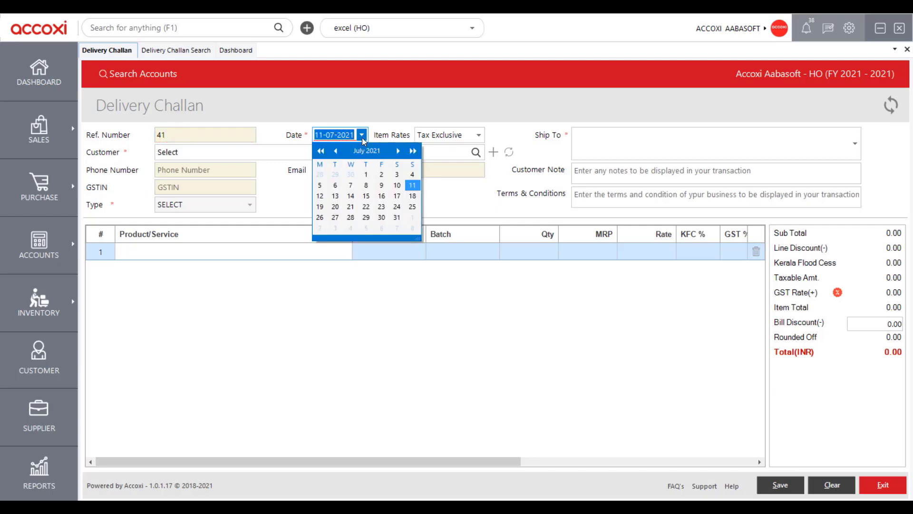
left_click(362, 135)
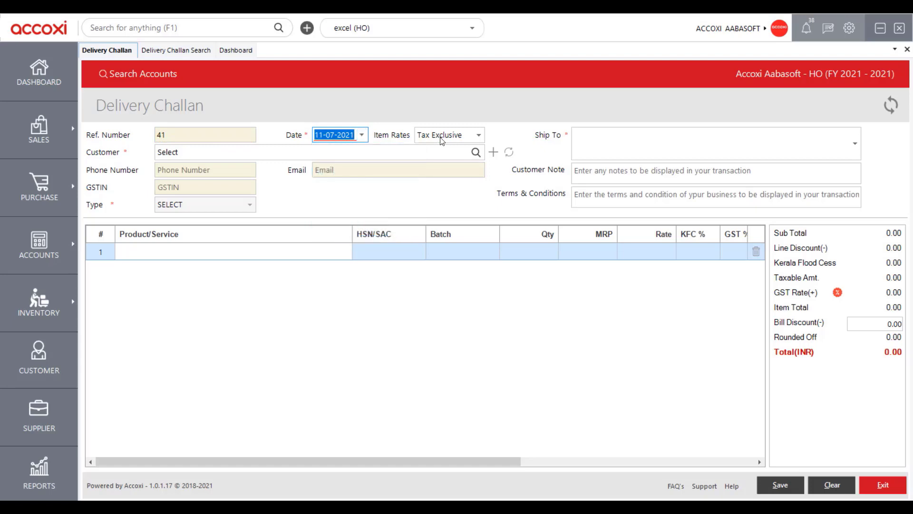
left_click(479, 136)
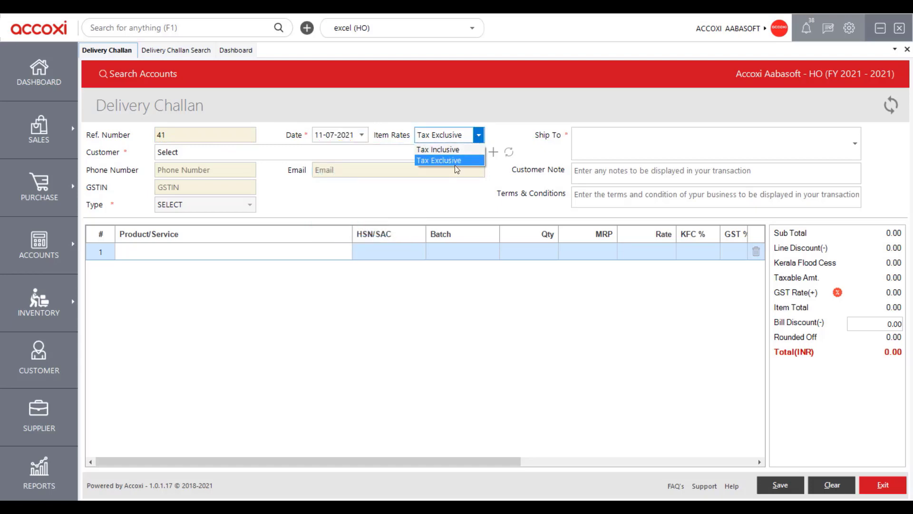
left_click(479, 138)
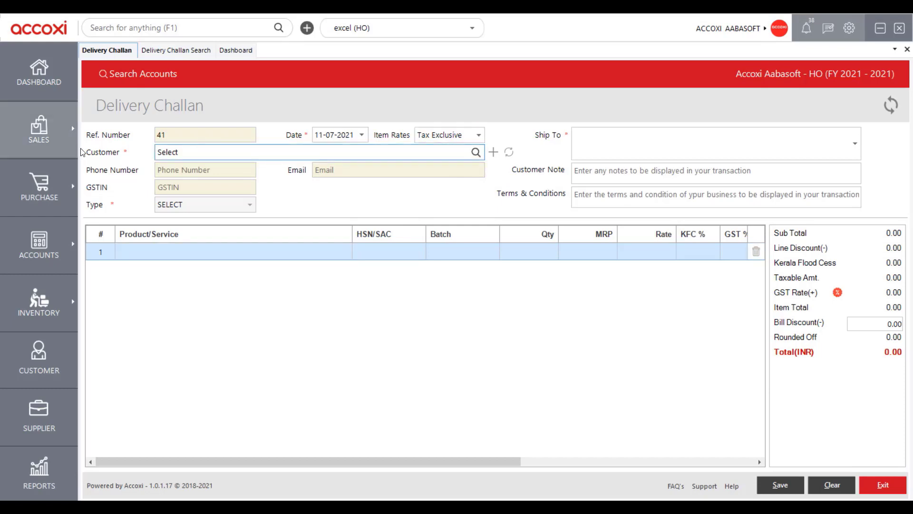
Choose GST registered Customer from the customer list as the challan's customer.
left_click(182, 154)
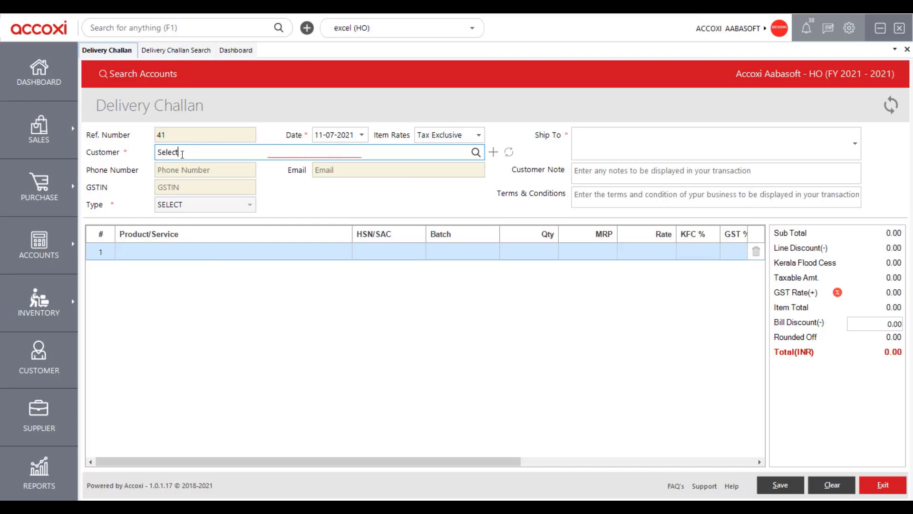
double_click(182, 154)
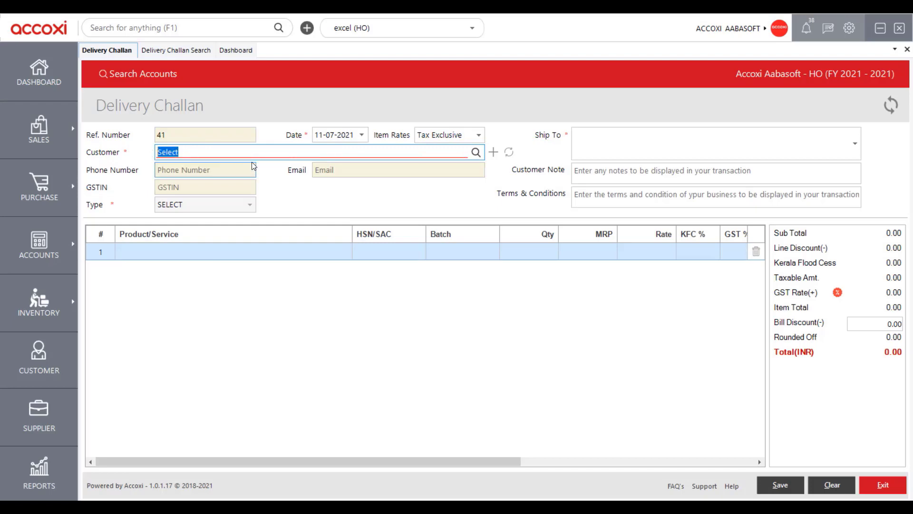
left_click(475, 152)
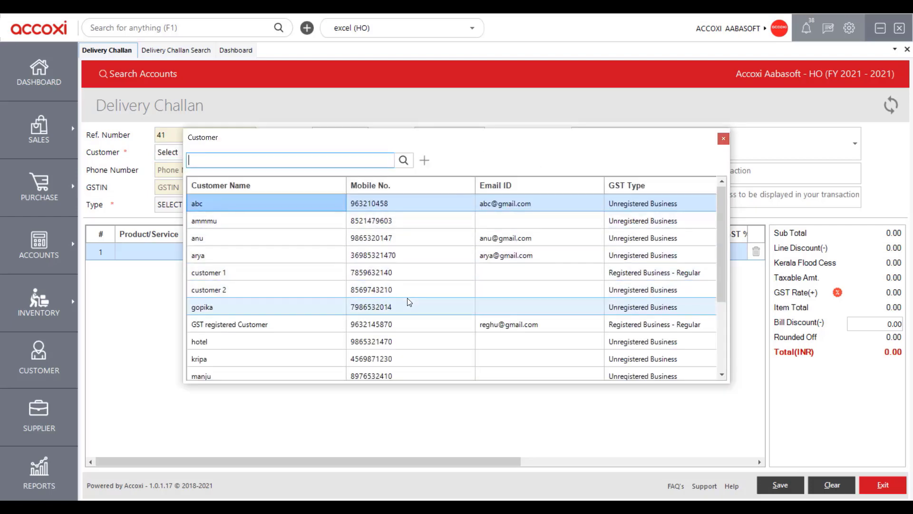
scroll(409, 302, "down", 2)
left_click(301, 217)
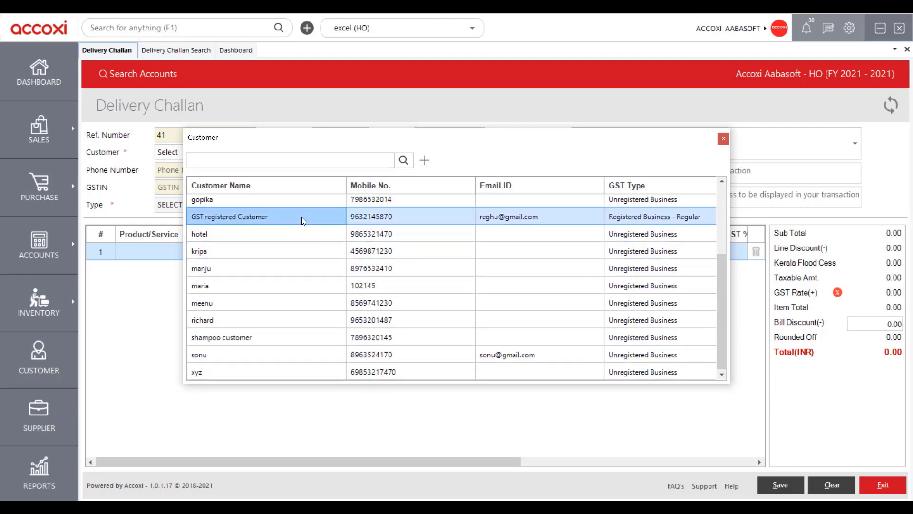
double_click(302, 217)
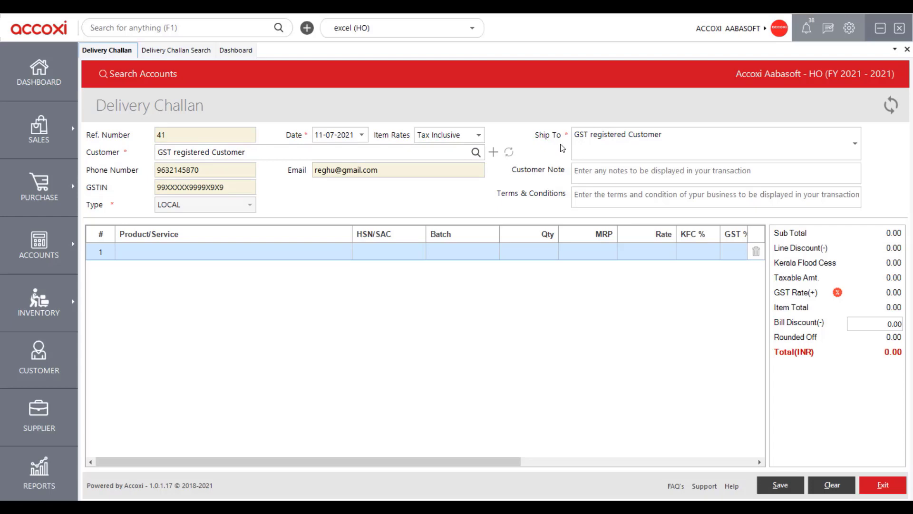
Add machinery as the first line item, found by searching for "mac", with a quantity of 10.
key("Return")
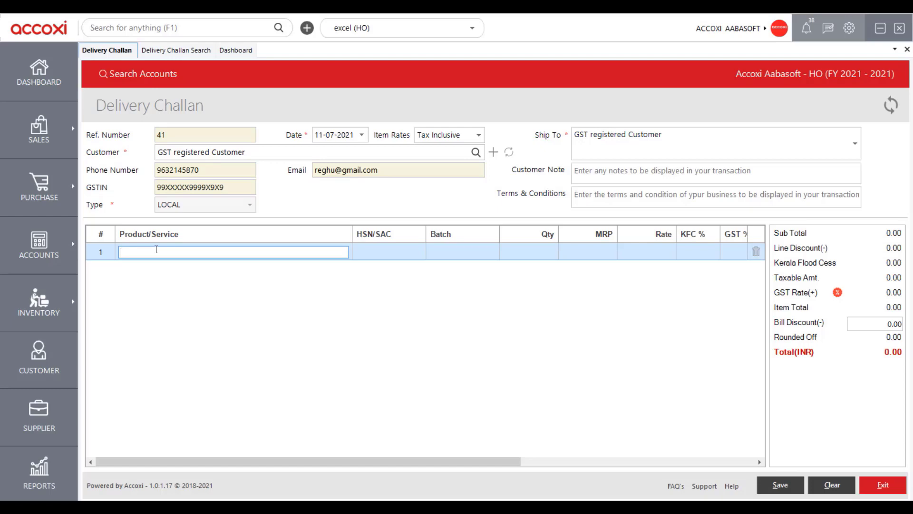
type("mac")
key("Return")
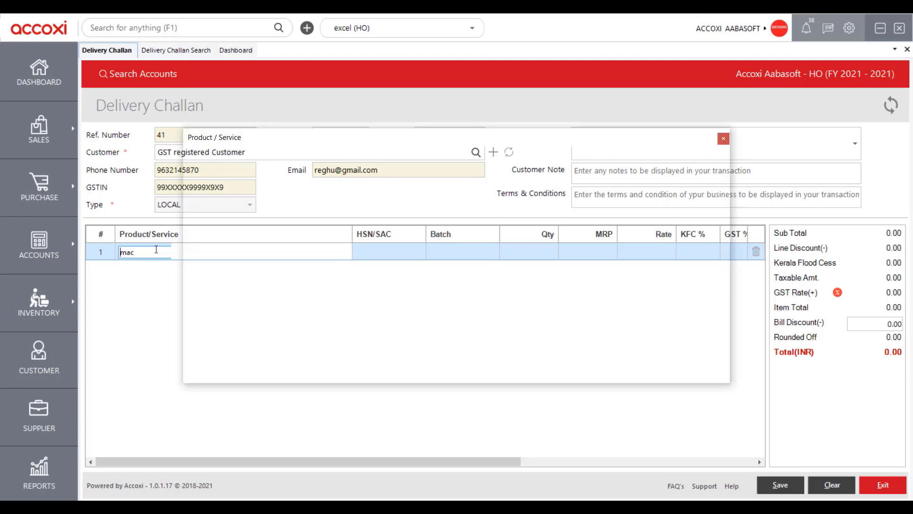
key("Return")
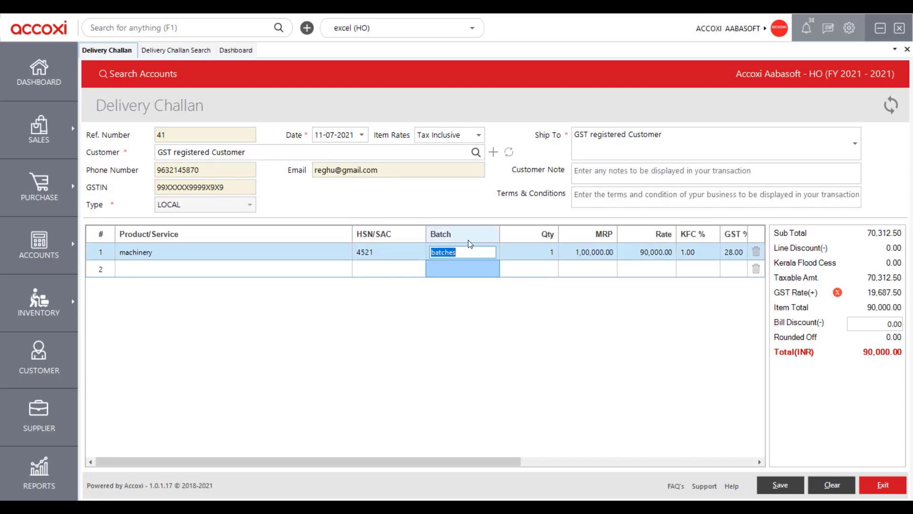
left_click(531, 252)
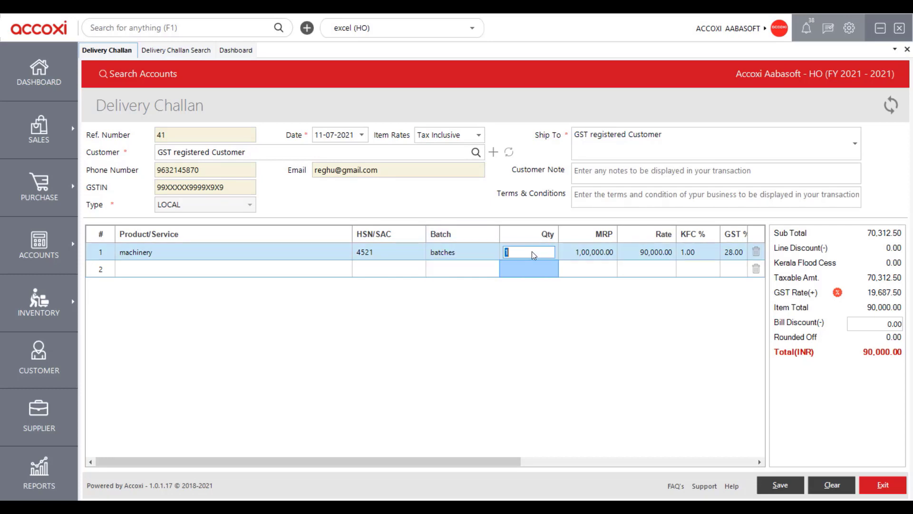
type("10")
key("Tab")
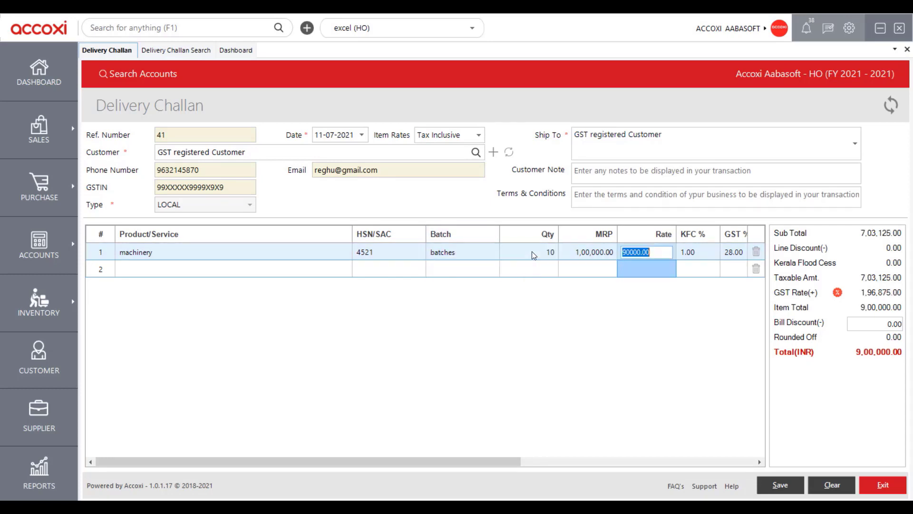
Review the machinery line's taxable amount, tax amount and item total, and open the second row's product field.
left_click_drag(401, 463, 666, 451)
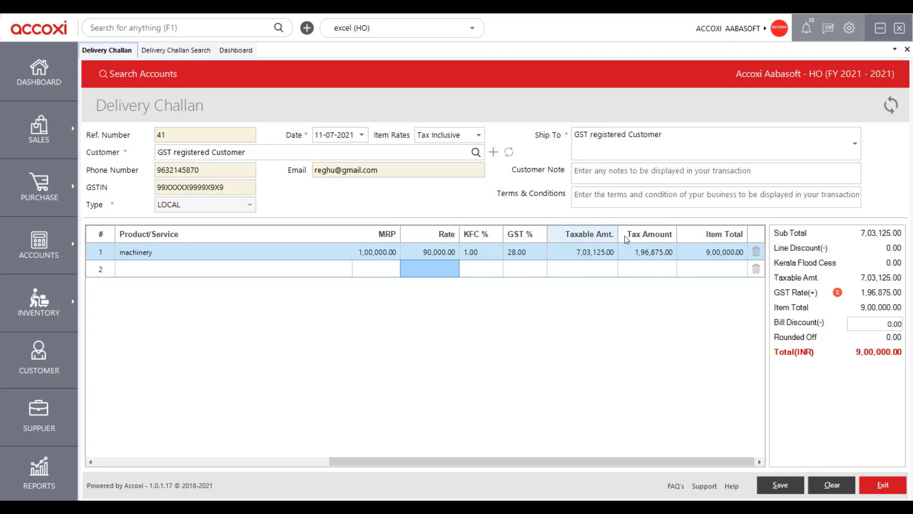
key("Return")
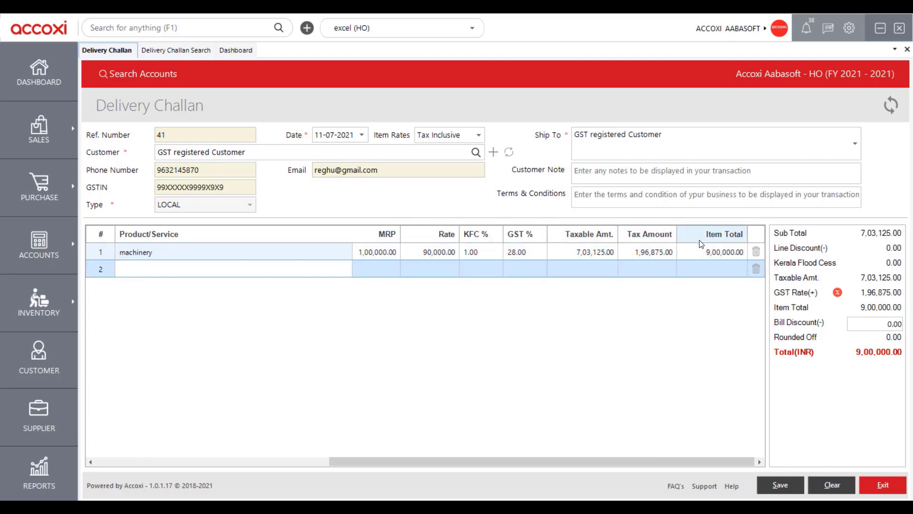
left_click(179, 275)
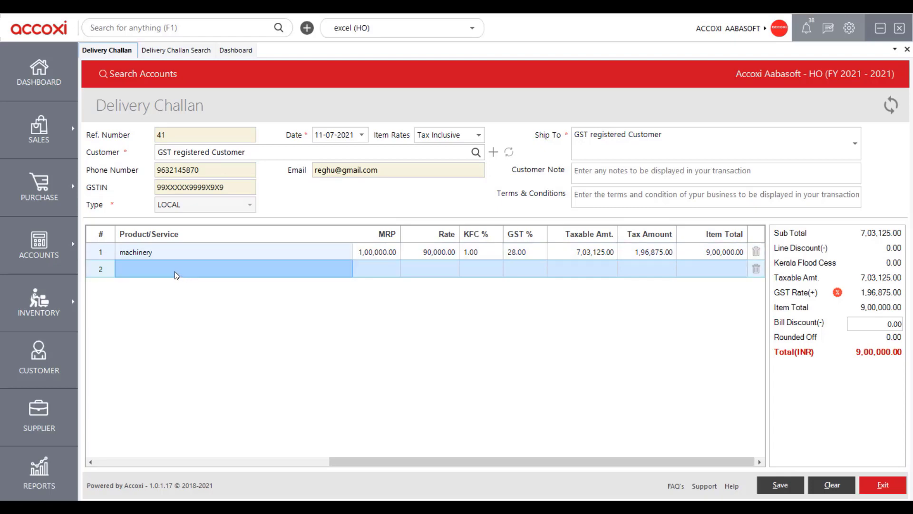
left_click(175, 271)
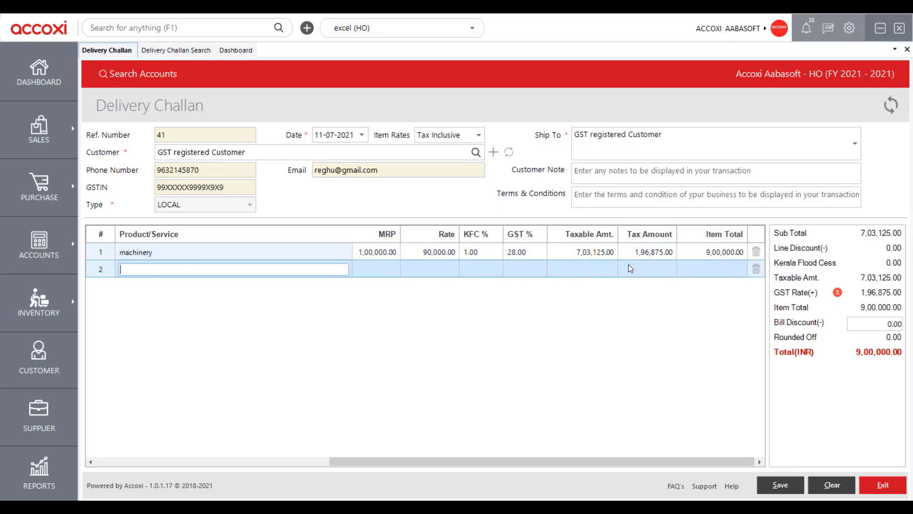
Decline the deletion of the machinery line and save the delivery challan.
left_click(756, 252)
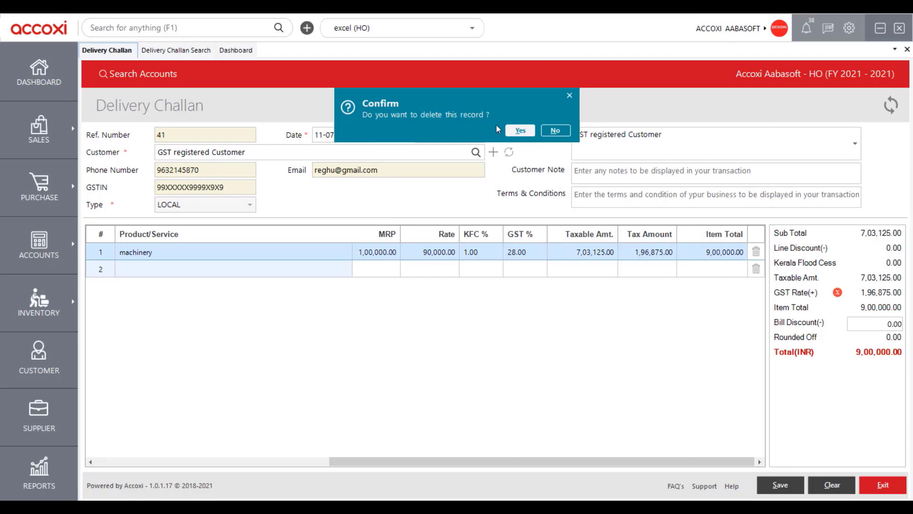
left_click(550, 134)
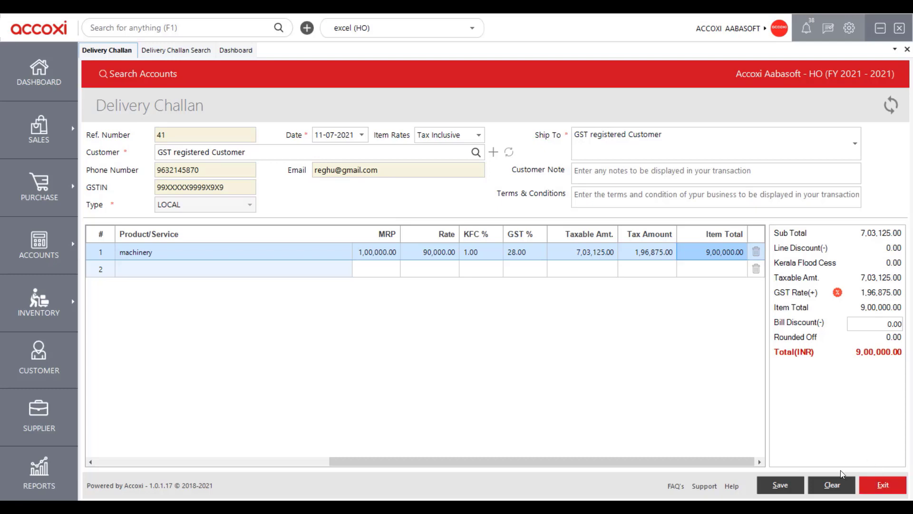
left_click(775, 488)
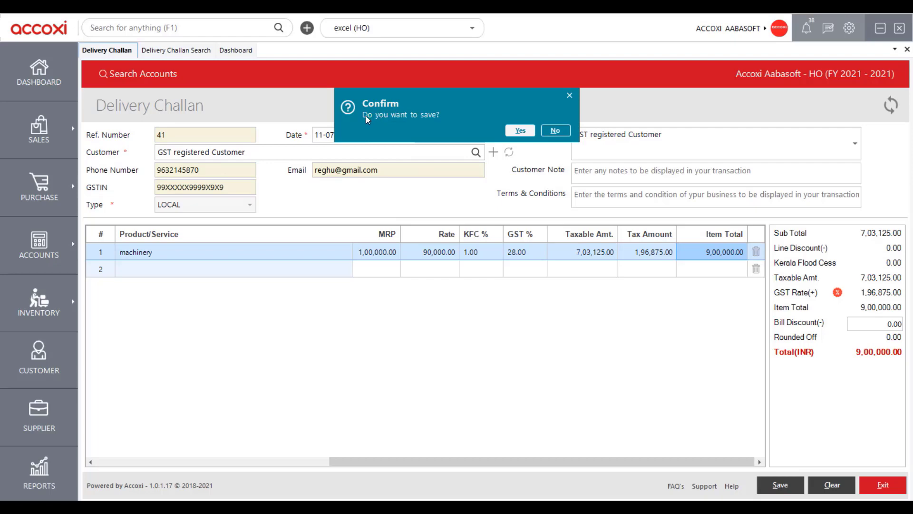
left_click(520, 131)
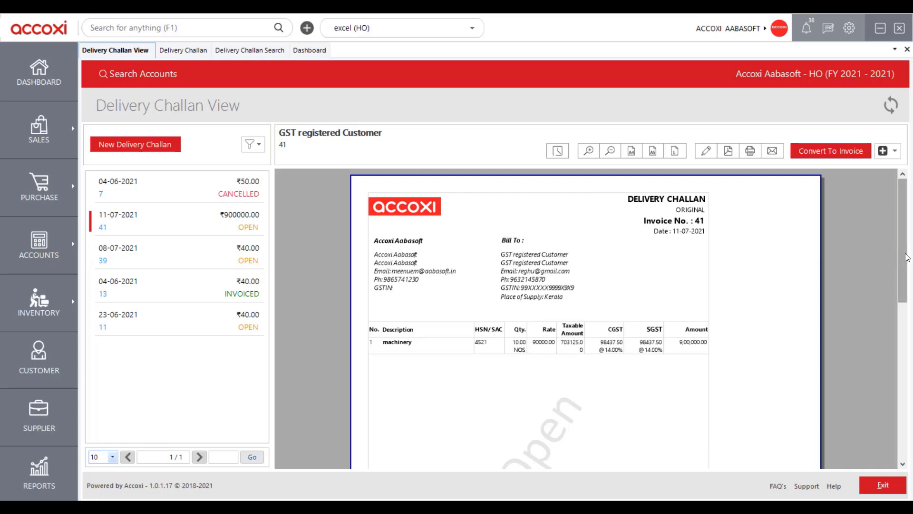
Look through the saved challan's preview and the status filter options of the challan list.
left_click_drag(907, 257, 908, 414)
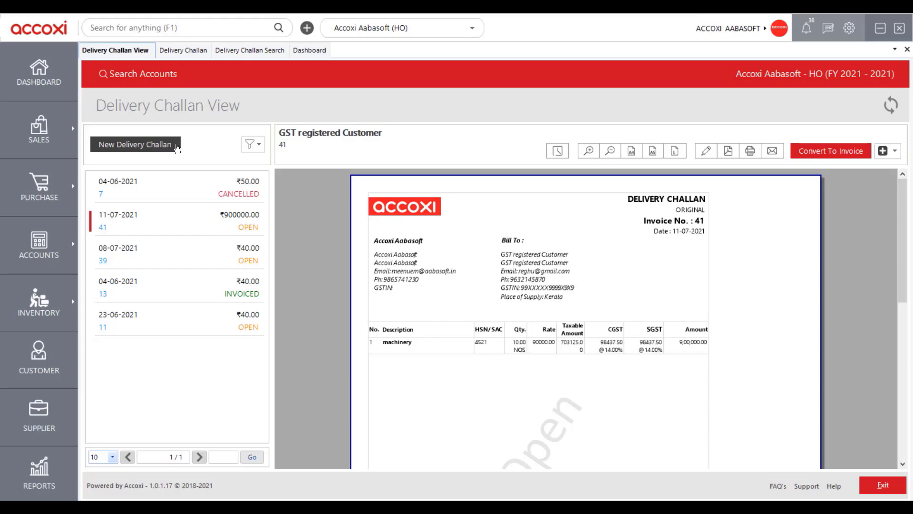
left_click(264, 152)
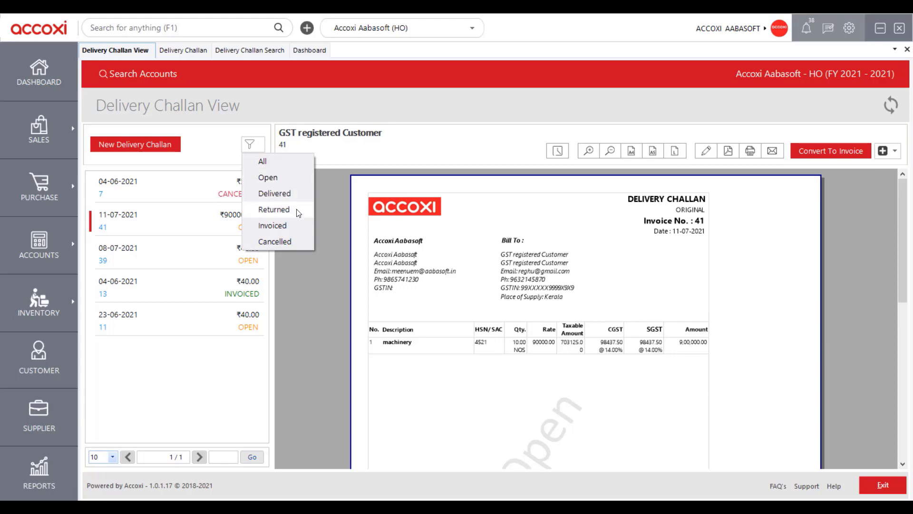
left_click(261, 149)
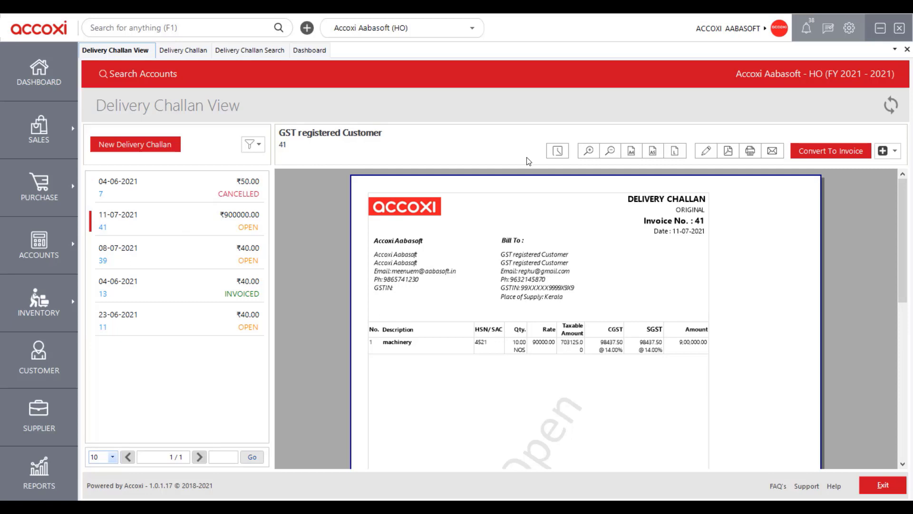
View the history of challan 41, including the comment field and its created invoices, and close it.
left_click(554, 152)
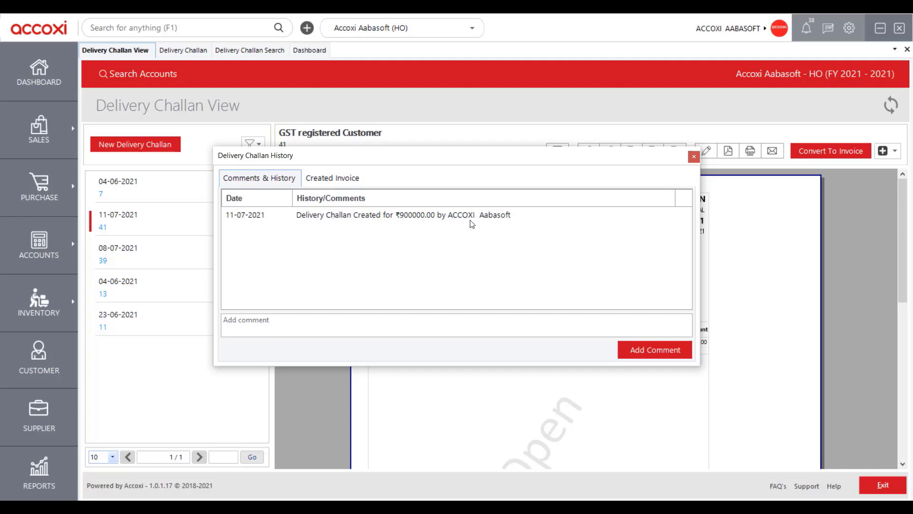
left_click(256, 319)
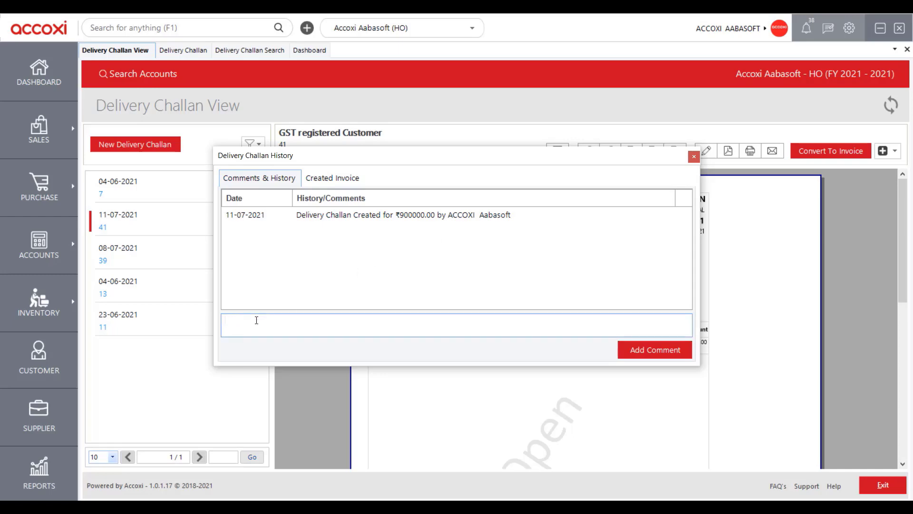
left_click(319, 290)
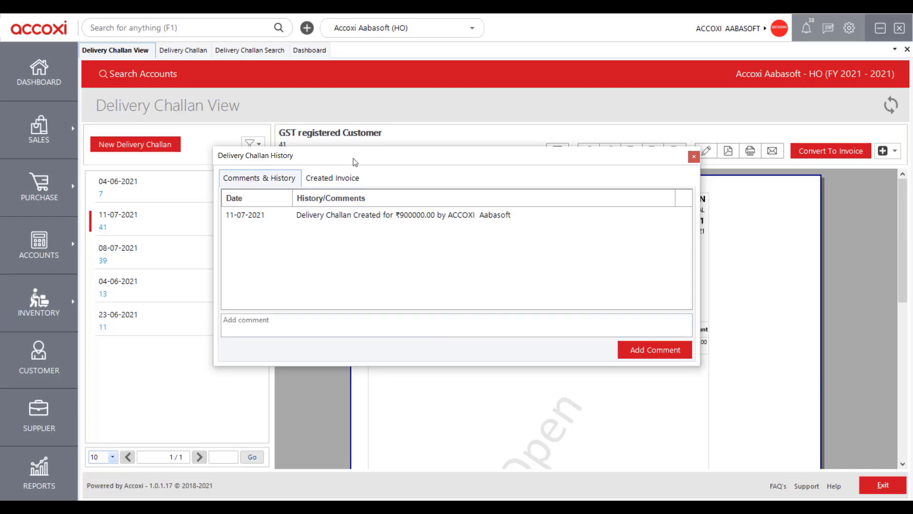
left_click(337, 178)
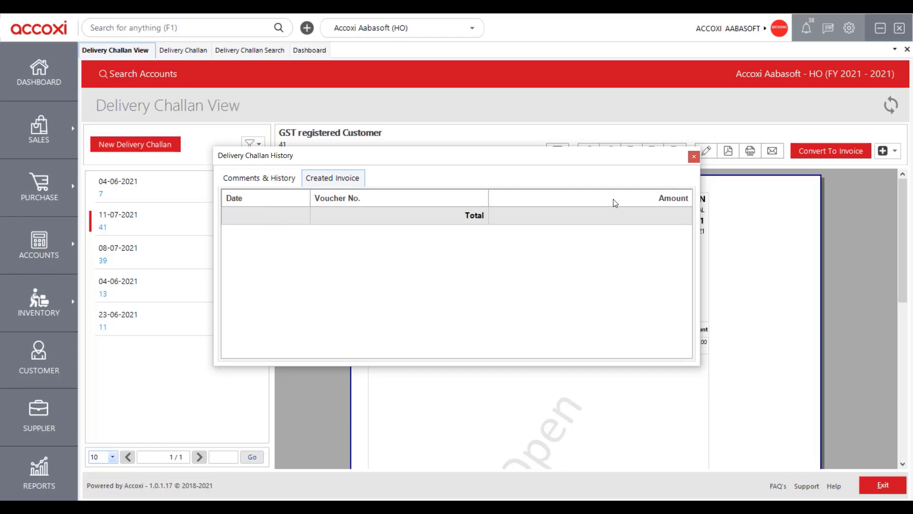
key("Escape")
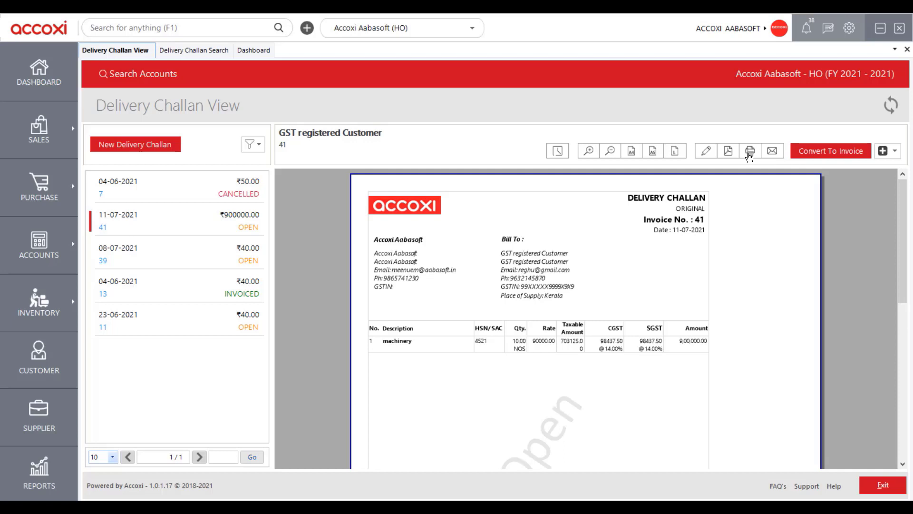
Try to email challan 41 with INVOICE_41.pdf attached, leaving the recipient empty.
left_click(773, 151)
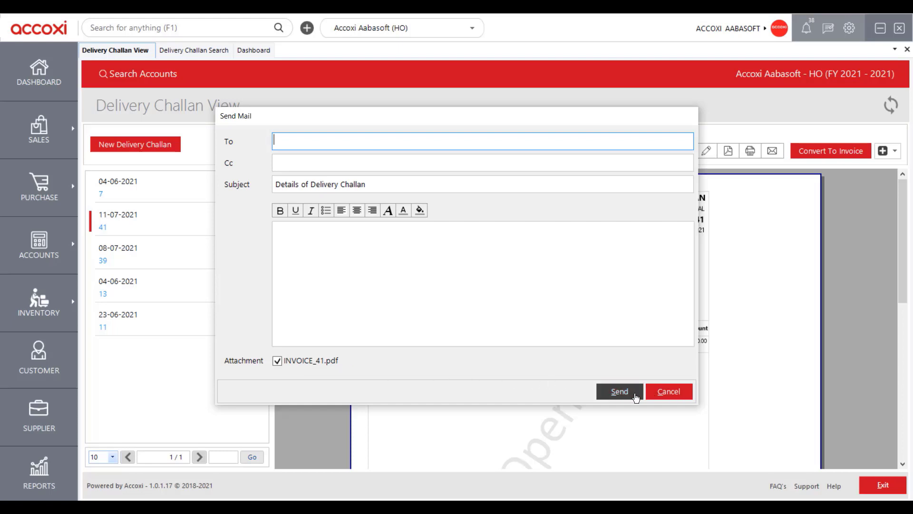
left_click(620, 391)
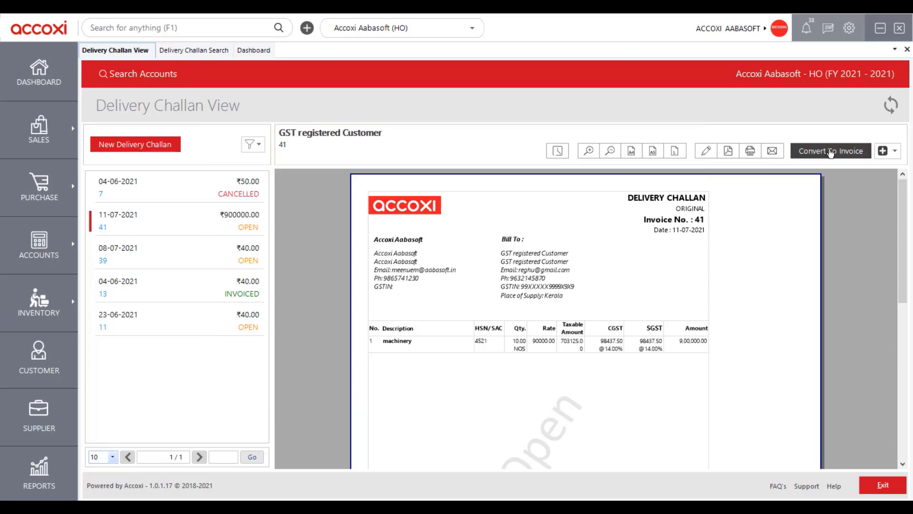
Convert delivery challan 41 into a sales invoice with the machinery line as its only item, and save the invoice.
left_click(867, 153)
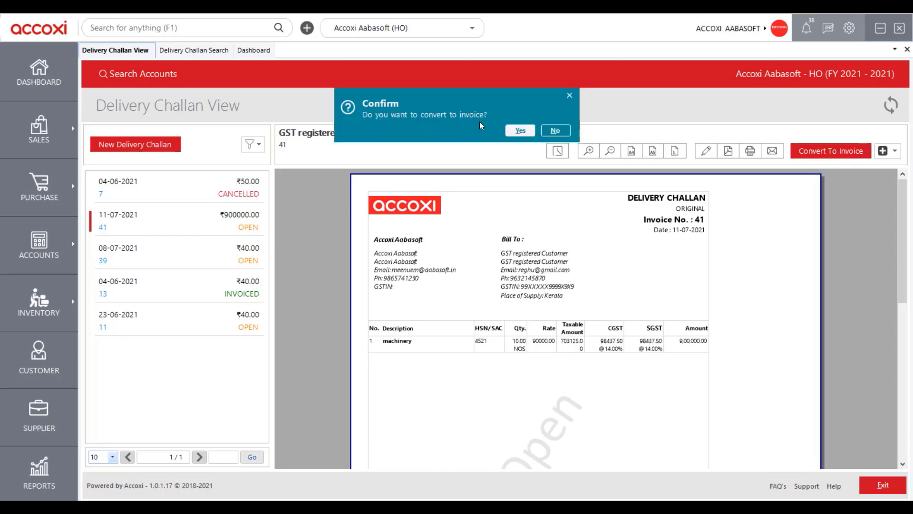
left_click(522, 131)
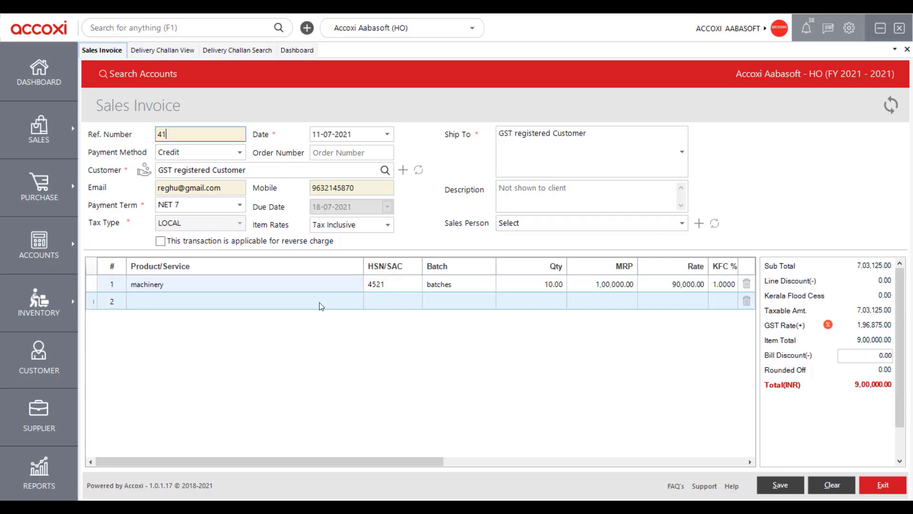
left_click(216, 301)
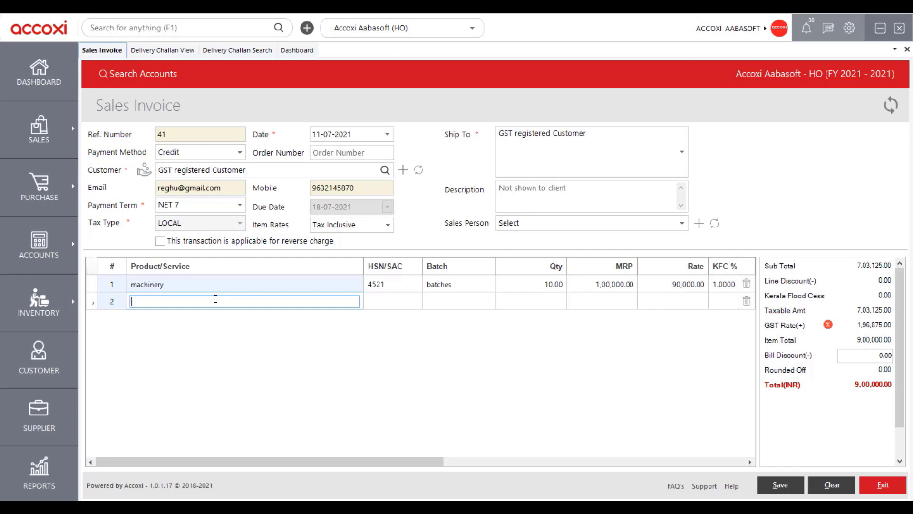
key("Tab")
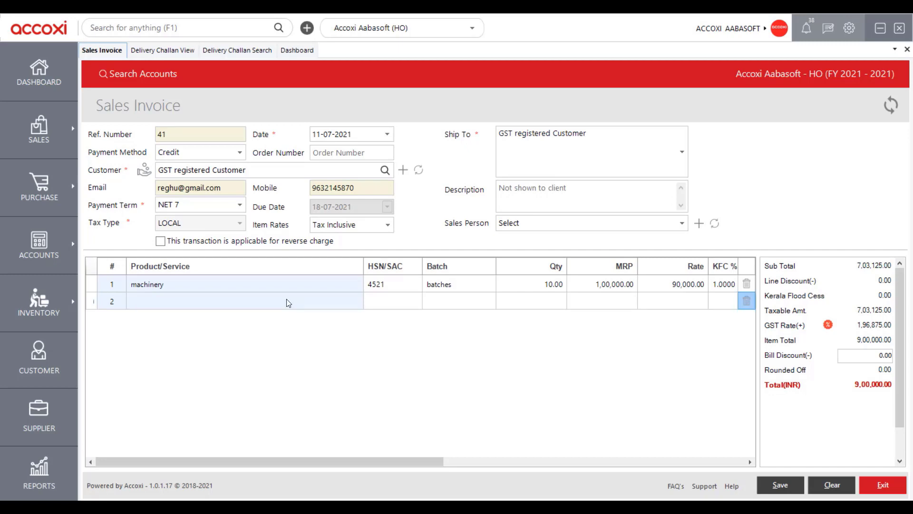
left_click(791, 485)
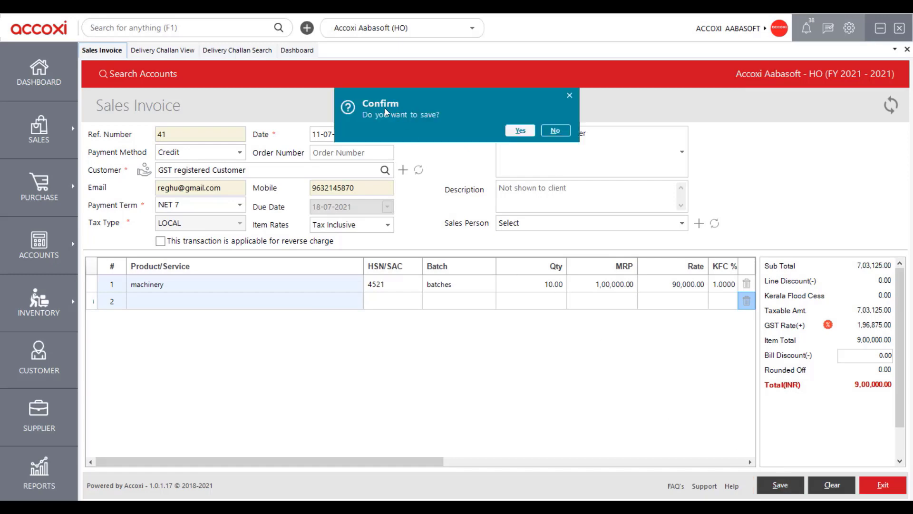
left_click(528, 131)
Mark delivery challan 42 as delivered and check the status watermark on its preview.
left_click(893, 151)
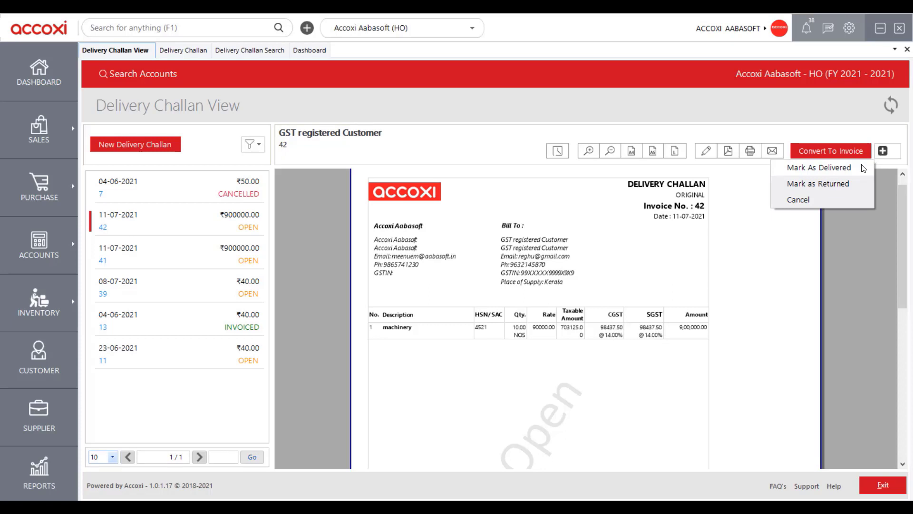
left_click(862, 166)
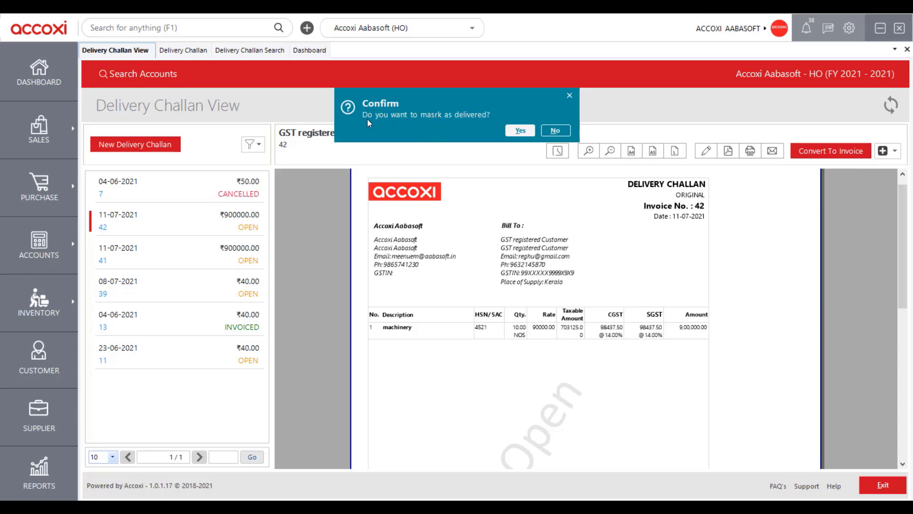
left_click(520, 131)
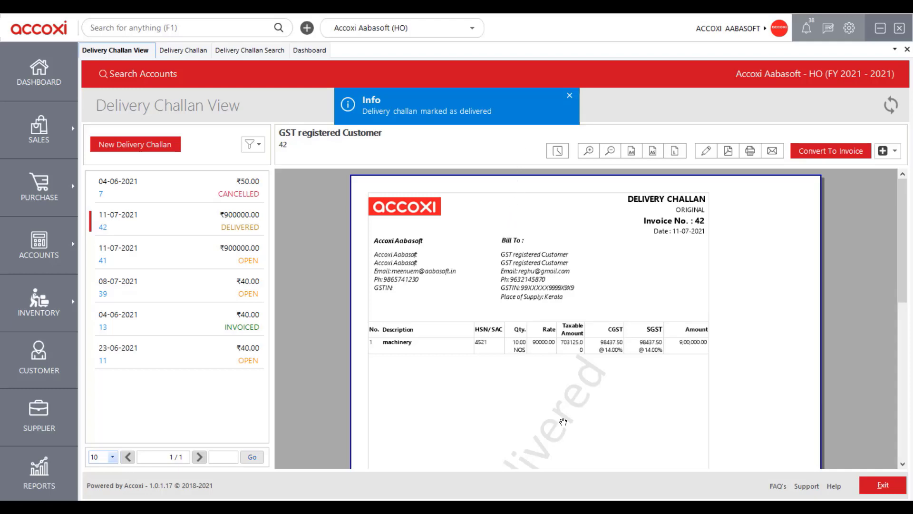
scroll(524, 320, "down", 3)
scroll(632, 340, "up", 2)
scroll(633, 340, "up", 2)
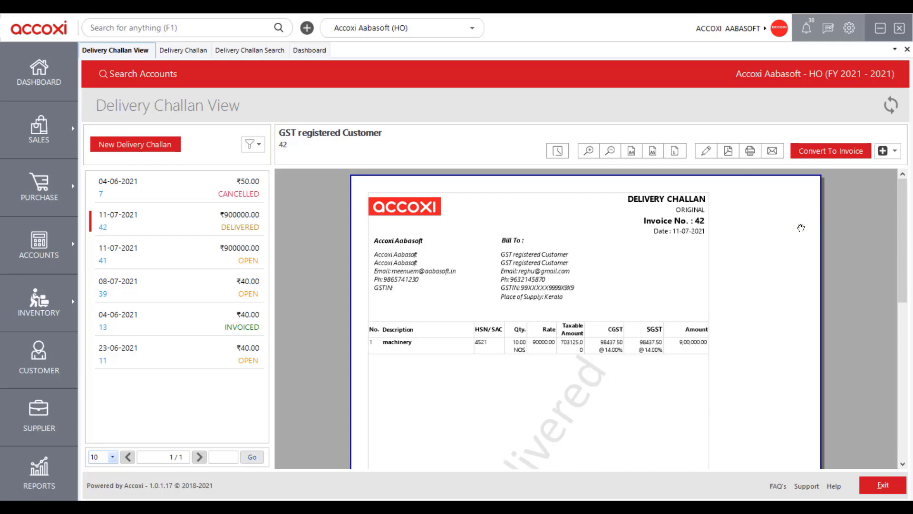
Revert delivery challan 42 to open and check its preview.
left_click(894, 152)
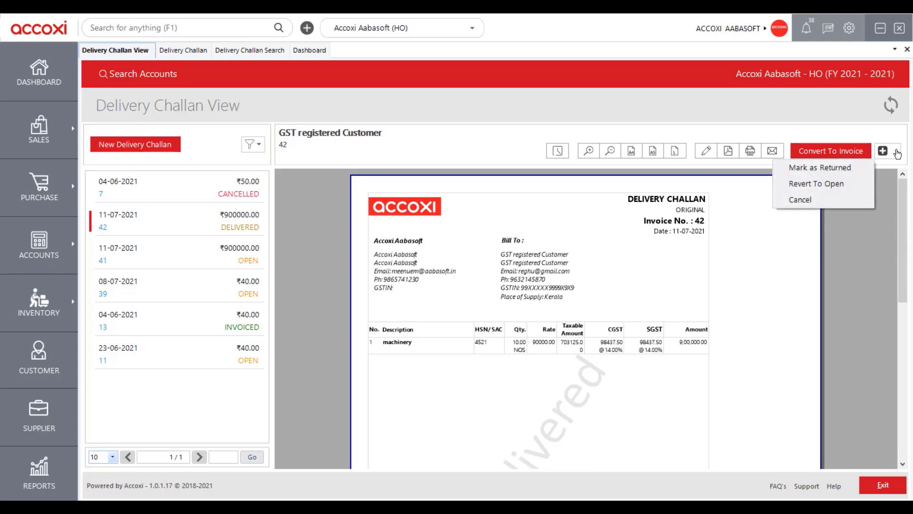
left_click(858, 186)
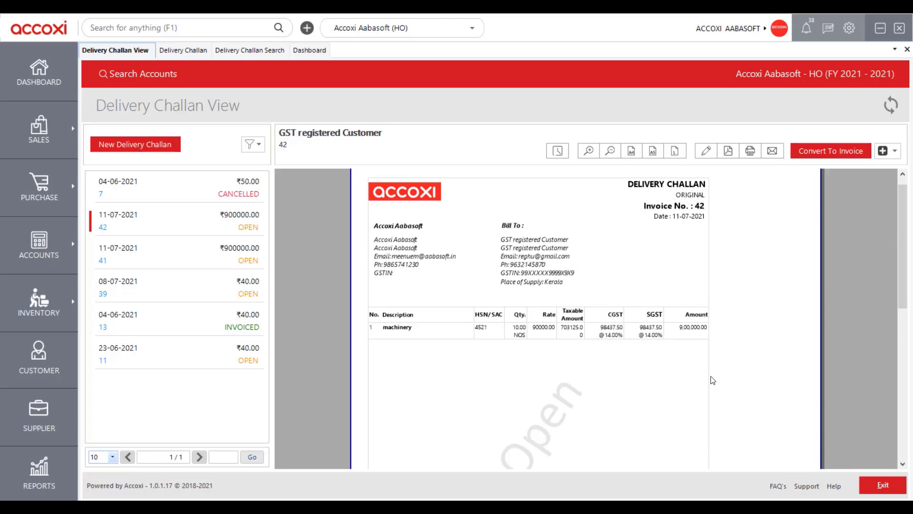
scroll(648, 401, "down", 1)
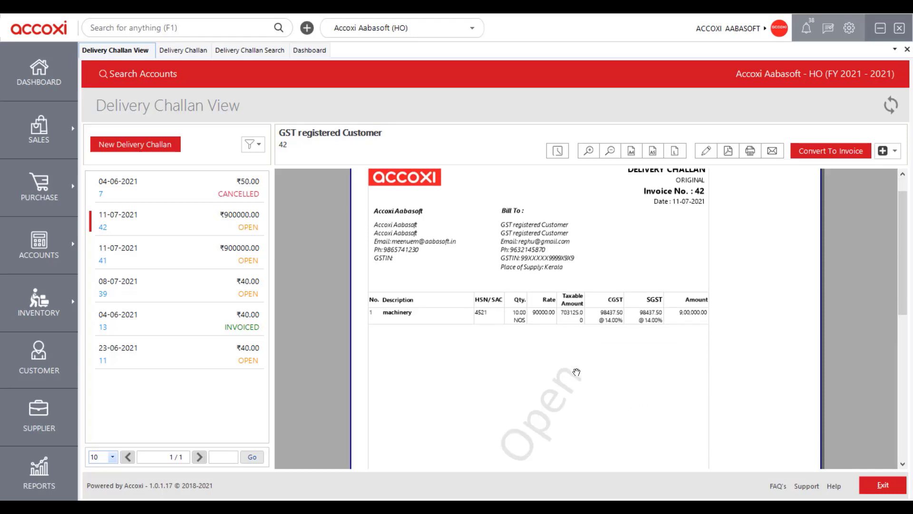
Mark delivery challan 42 as returned.
left_click(895, 151)
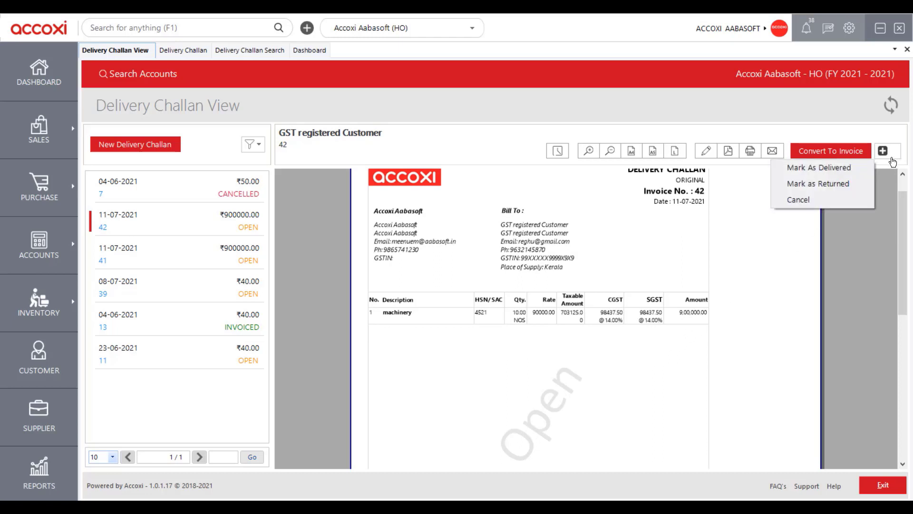
left_click(861, 186)
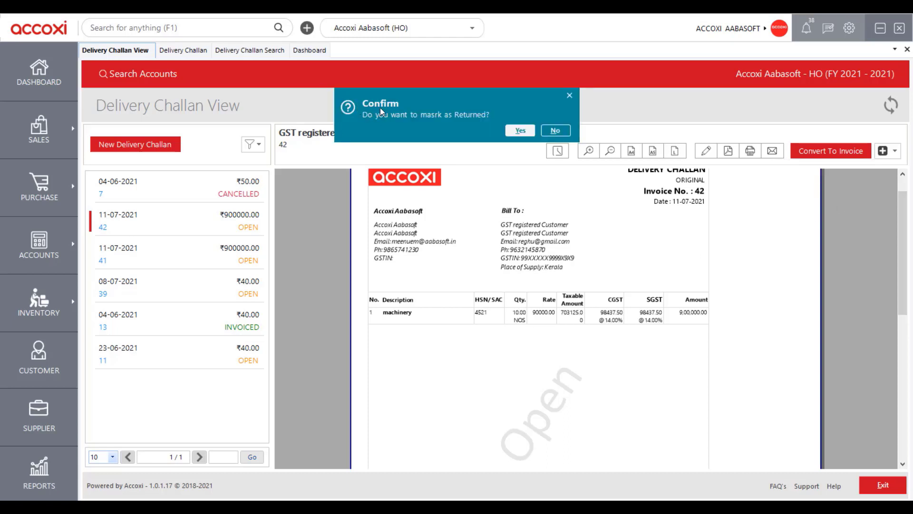
left_click(521, 130)
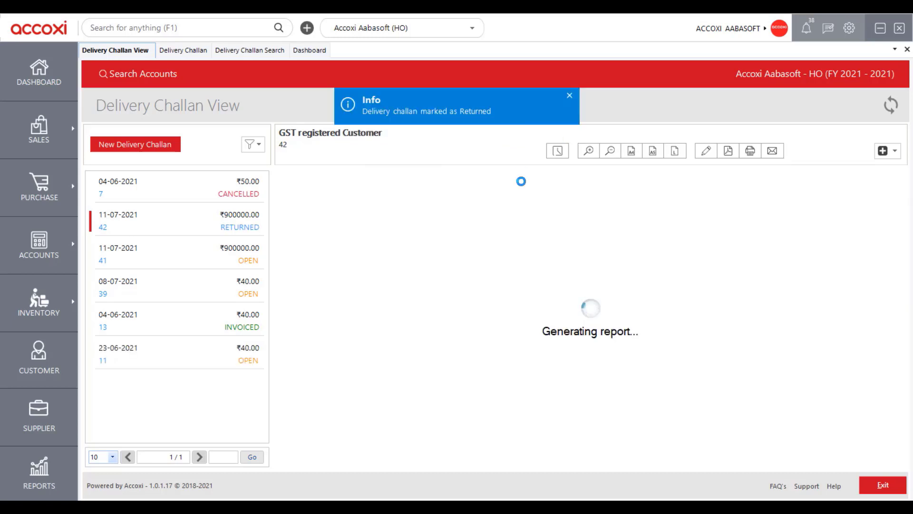
scroll(510, 354, "down", 3)
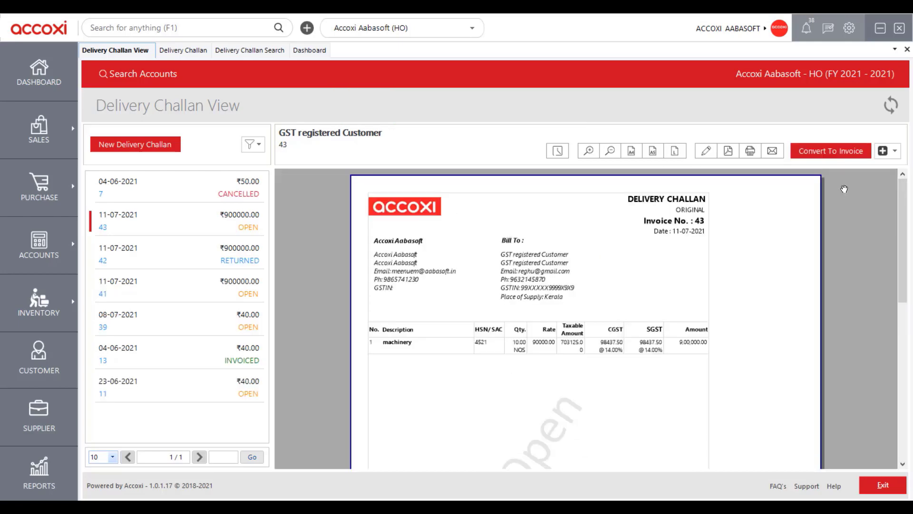
Cancel delivery challan 43 and check the status watermark on its preview.
left_click(894, 153)
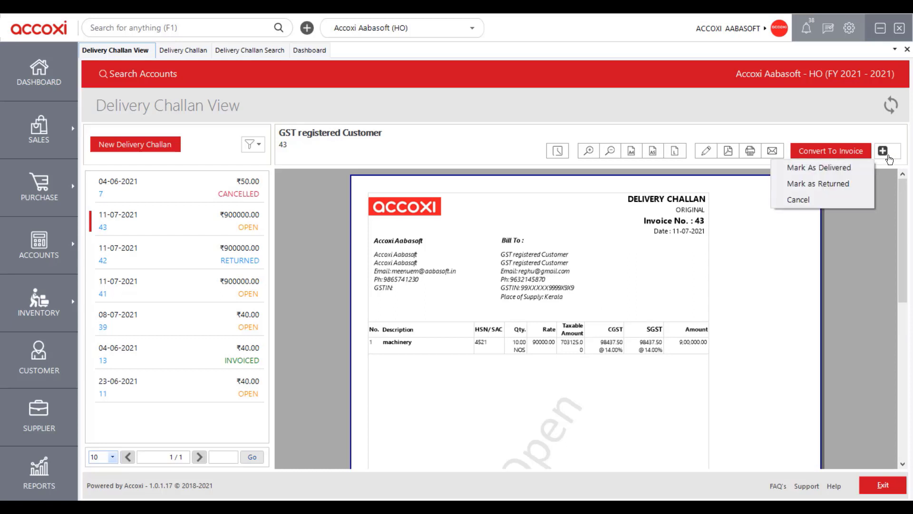
left_click(829, 199)
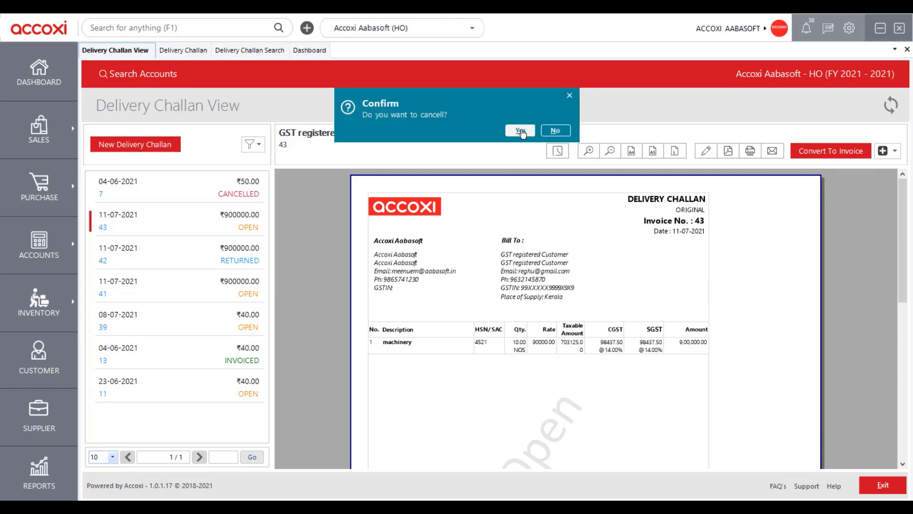
left_click(520, 131)
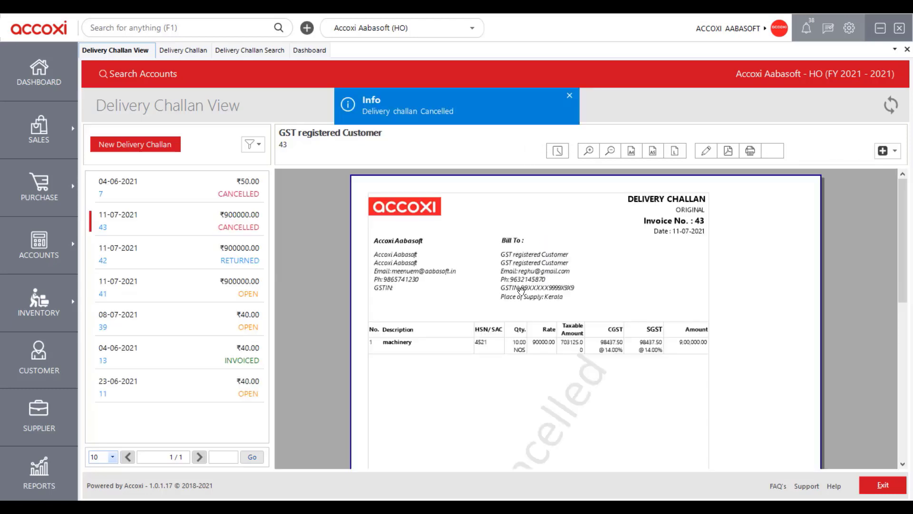
scroll(520, 301, "down", 2)
scroll(521, 301, "down", 2)
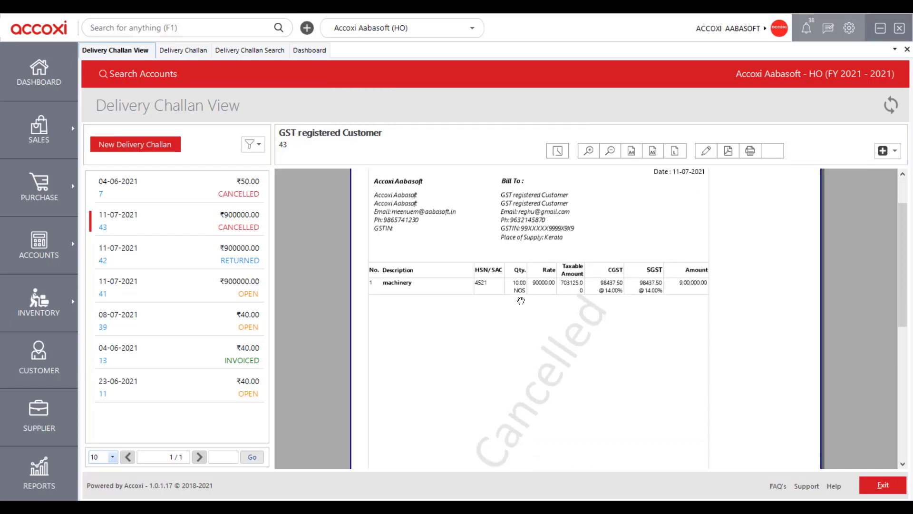